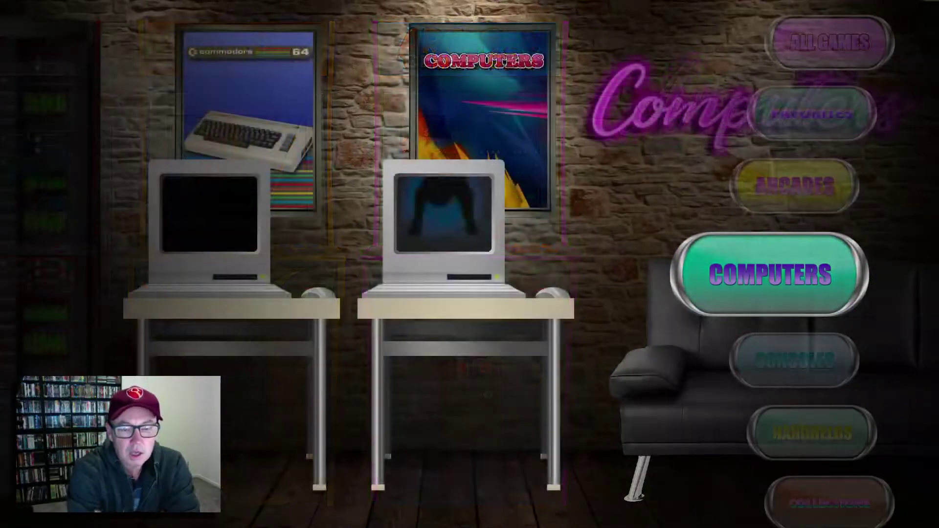
Step: Spin the main category wheel through Consoles, Collections, Pinball and All Games to Arcades
key(Down)
key(Down)
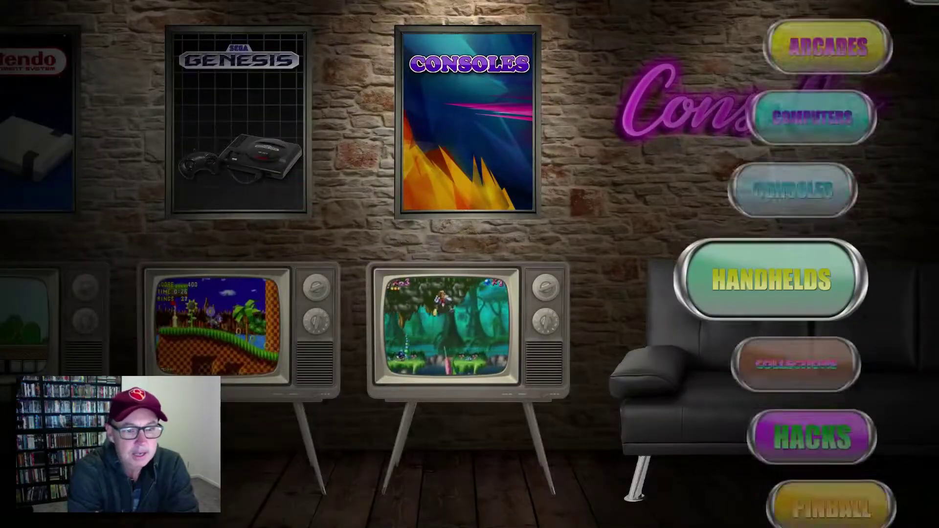
key(Down)
key(Down)
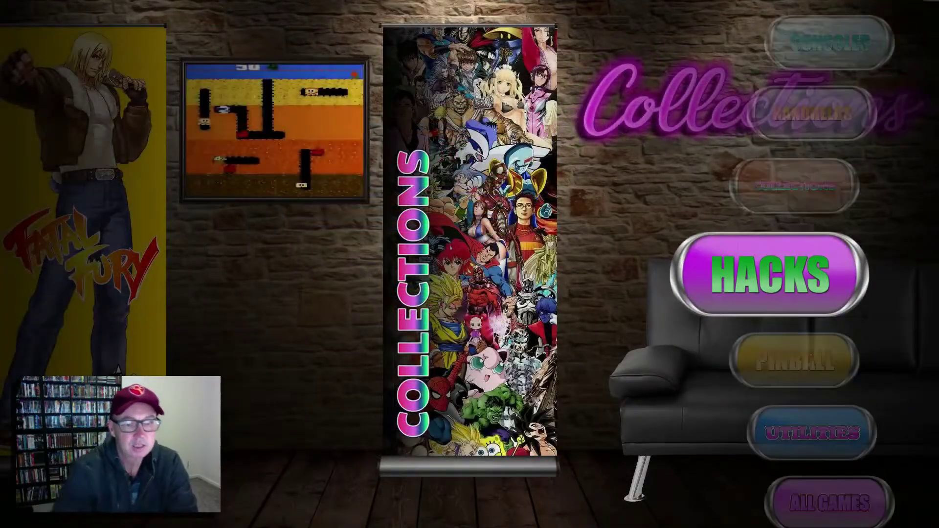
key(Down)
key(Down)
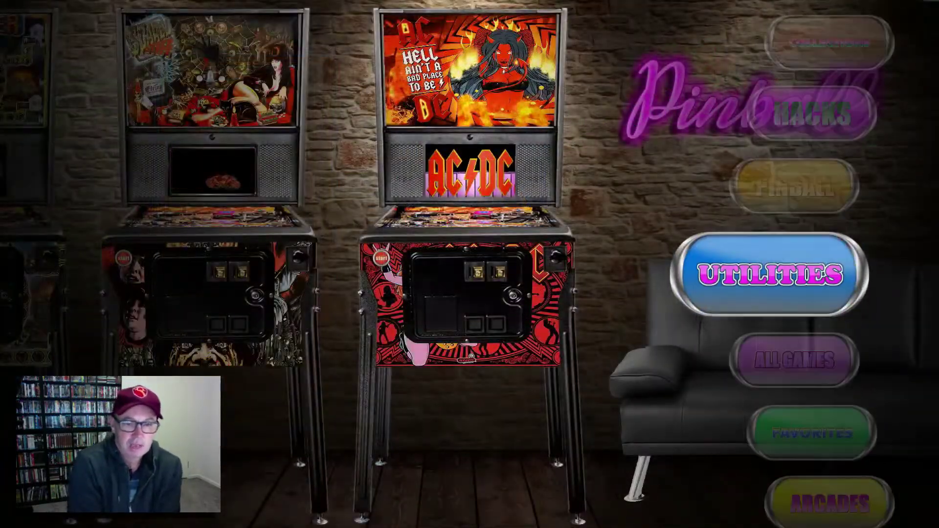
key(Down)
key(Down)
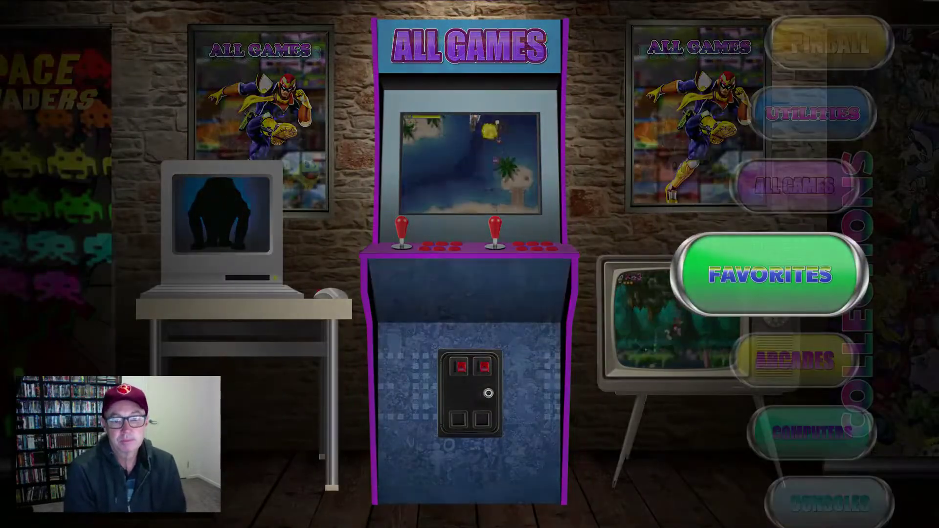
key(Down)
Step: Open Arcades, scroll past Jaleco, Nintendo, Psikyo, NAOMI and Taito to Williams Classics, and open it
key(Return)
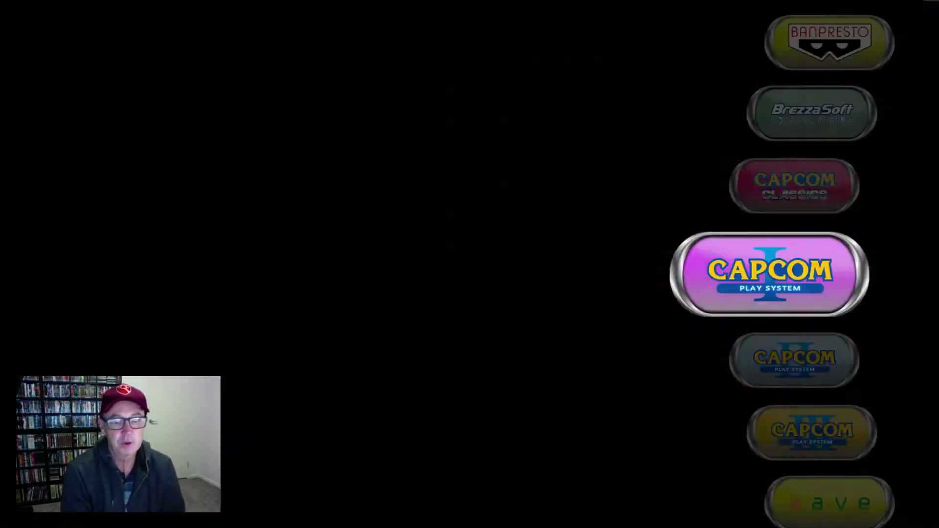
key(Down)
key(Down)
key(Down)
key(Down)
key(Down)
key(Down)
key(Down)
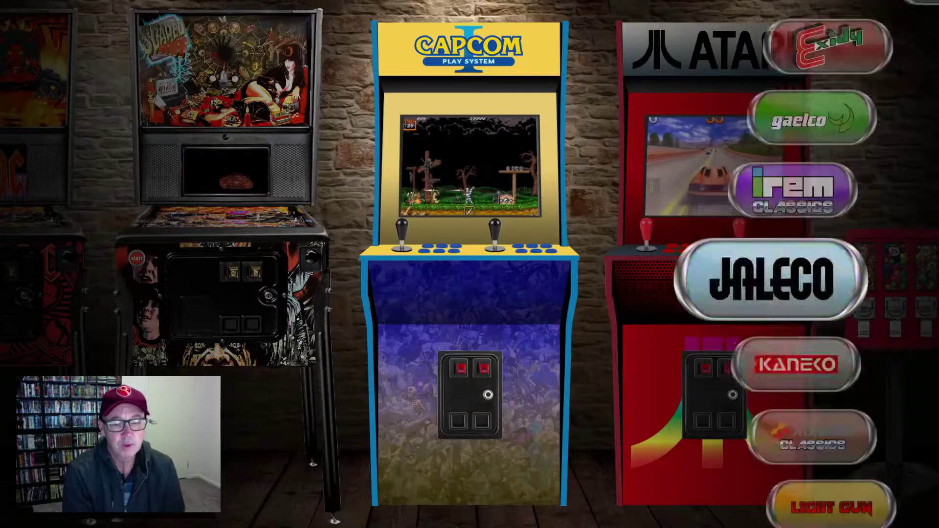
key(Down)
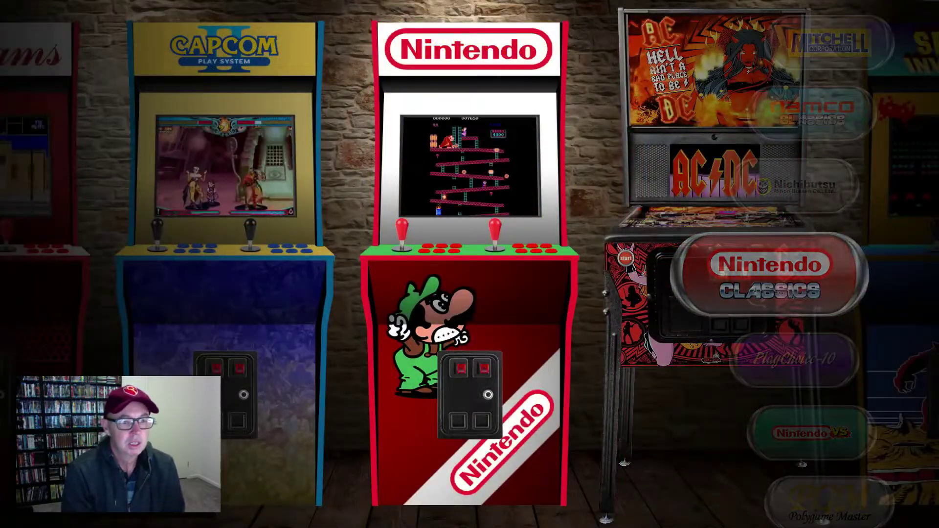
key(Down)
key(Down)
key(Down)
key(Down)
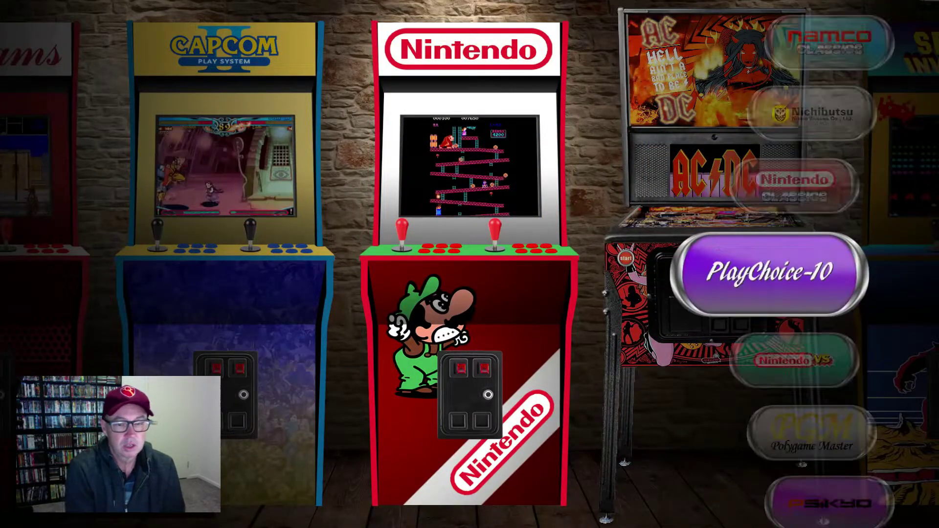
key(Down)
key(Down)
key(Down)
key(Down)
key(Down)
key(Down)
key(Down)
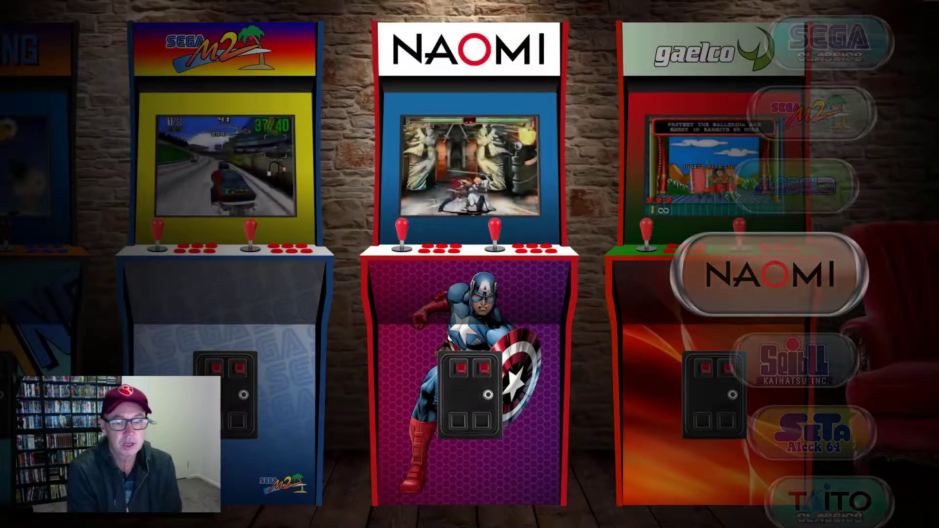
key(Down)
key(Down)
key(Down)
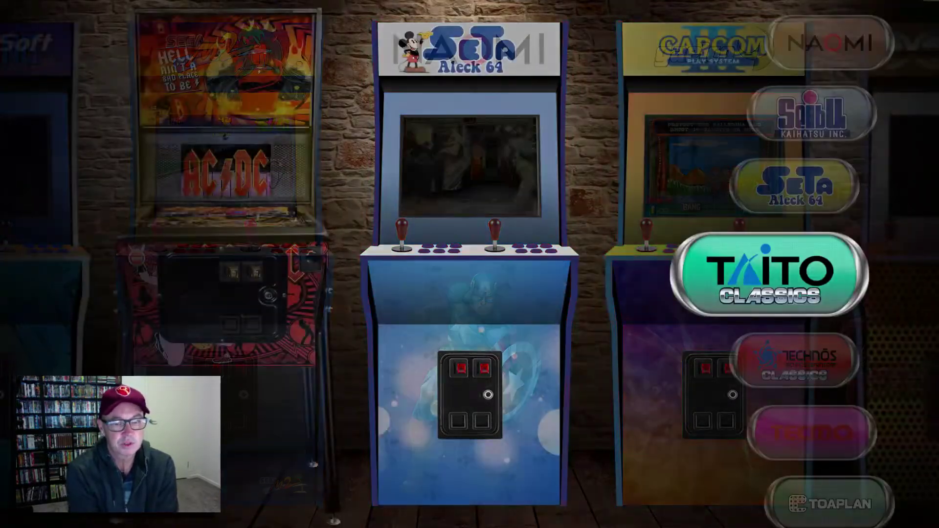
key(Down)
key(Down)
key(Down)
key(Down)
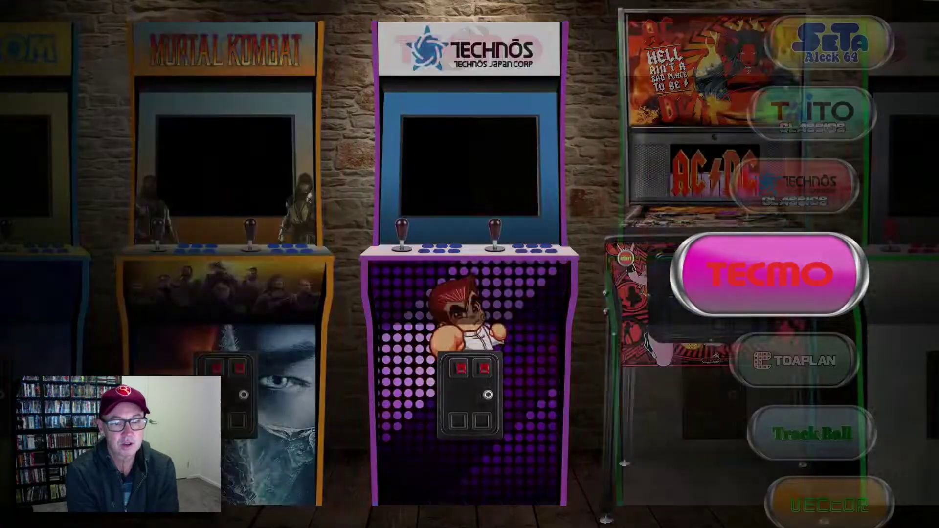
key(Down)
key(Down)
key(Down)
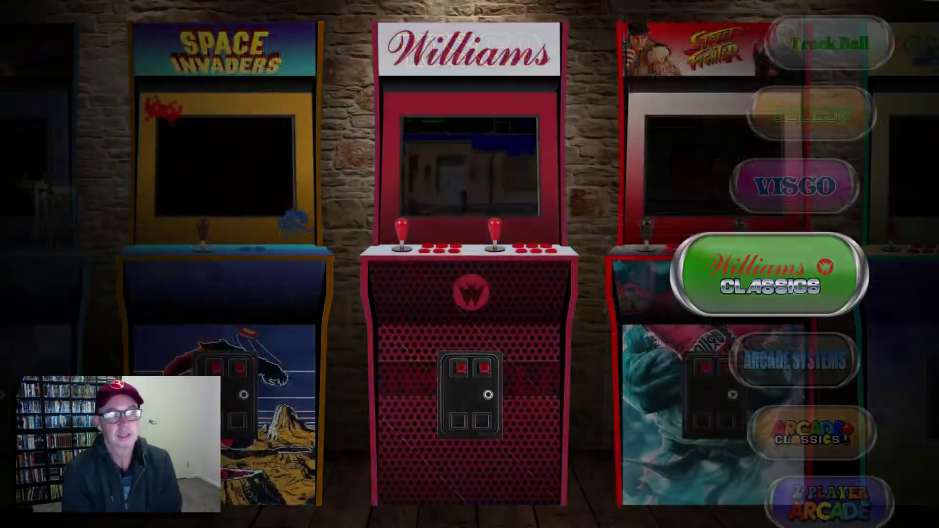
key(Return)
Step: Scroll the Williams games through Defender, Robotron: 2084 and Stargate to Turkey Shoot, then back out
key(Down)
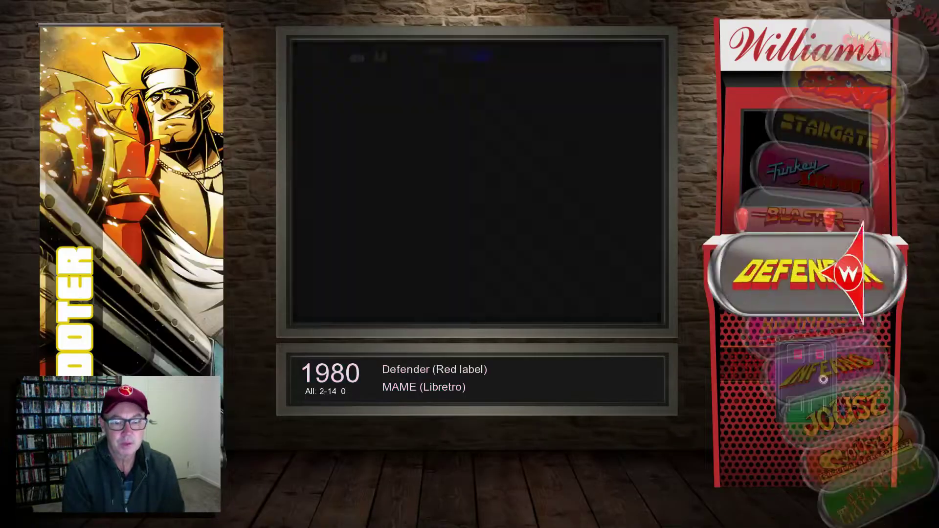
key(Down)
key(Down)
key(Down)
key(Down)
key(Down)
key(Down)
key(Down)
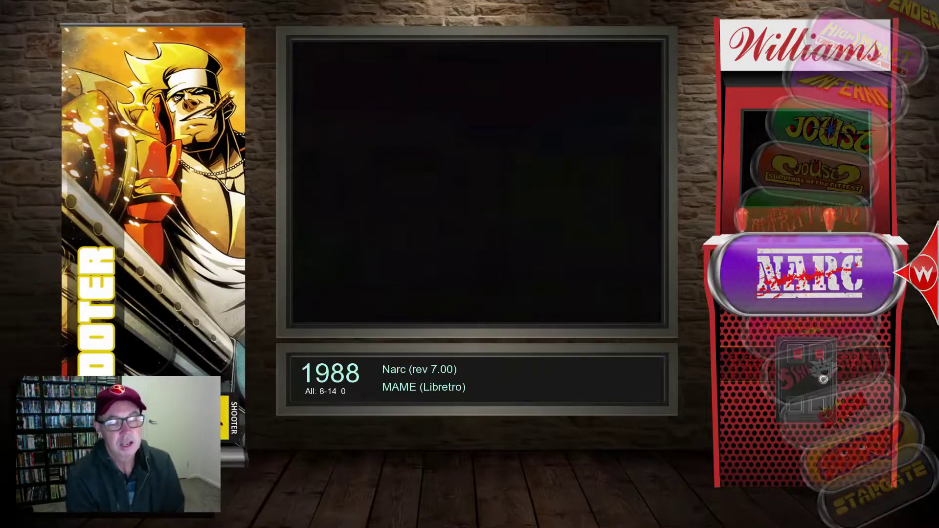
key(Down)
key(Down)
key(Down)
key(Down)
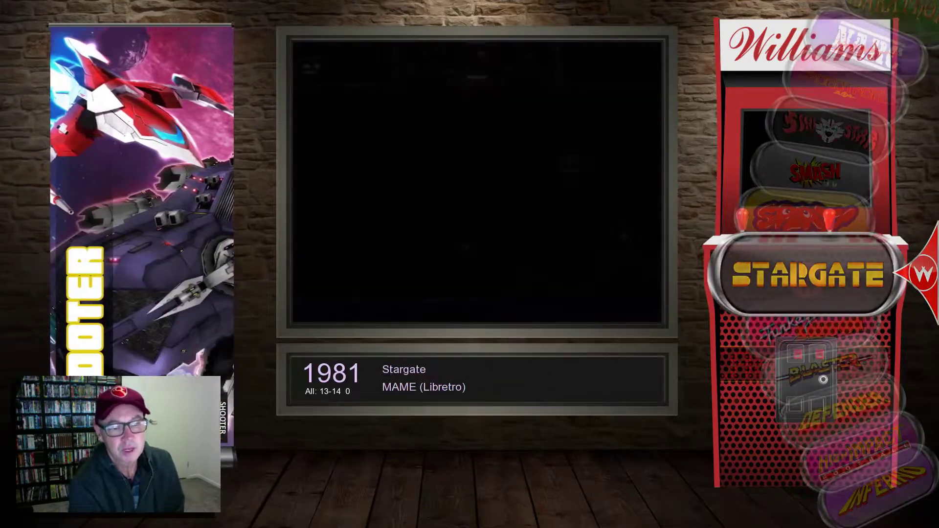
key(Down)
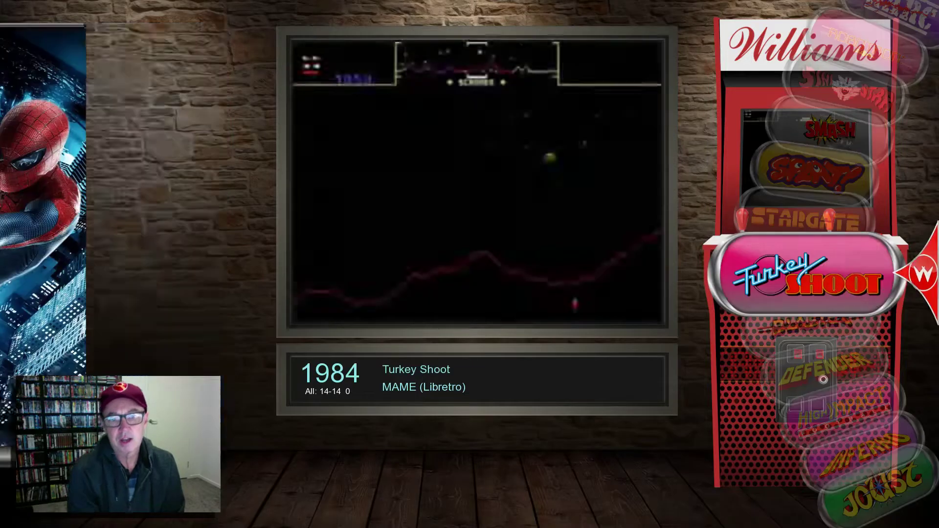
key(Escape)
key(Escape)
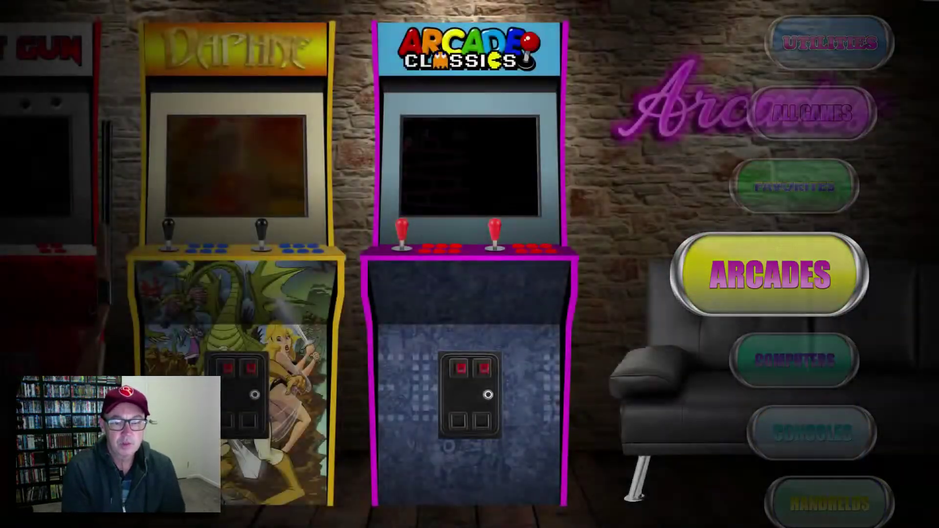
Step: Move the main wheel to Consoles and open the Sega Dreamcast game list
key(Down)
key(Down)
key(Return)
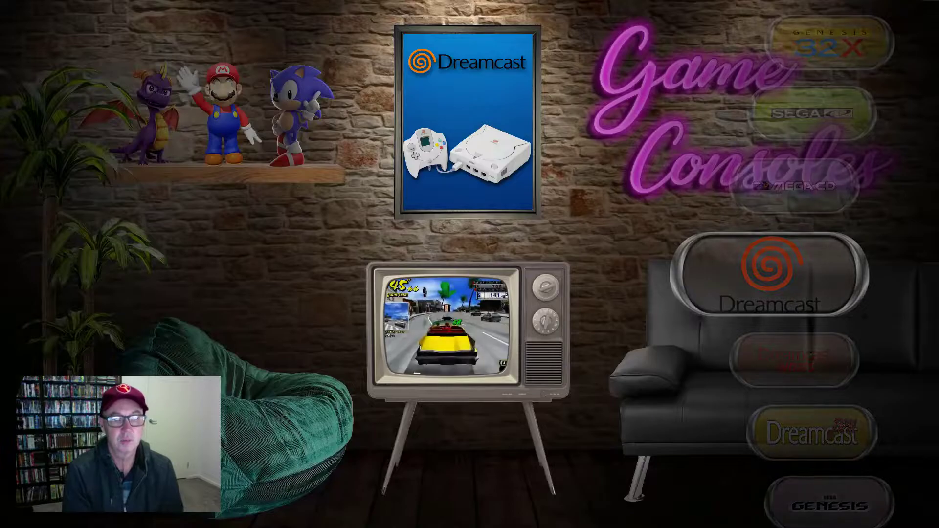
key(Return)
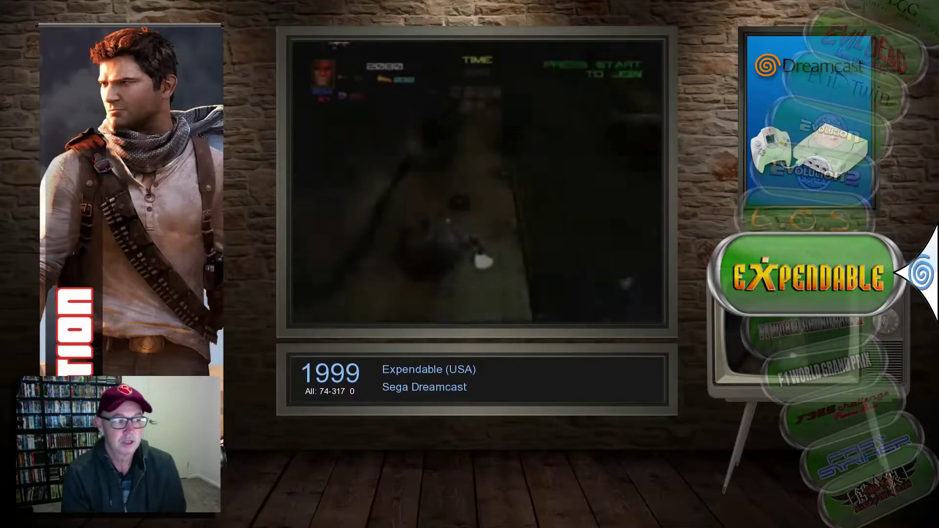
Step: Browse Dreamcast games from F1 World Grand Prix II through GigaWing and Grandia II to Hydro Thunder
key(Down)
key(Down)
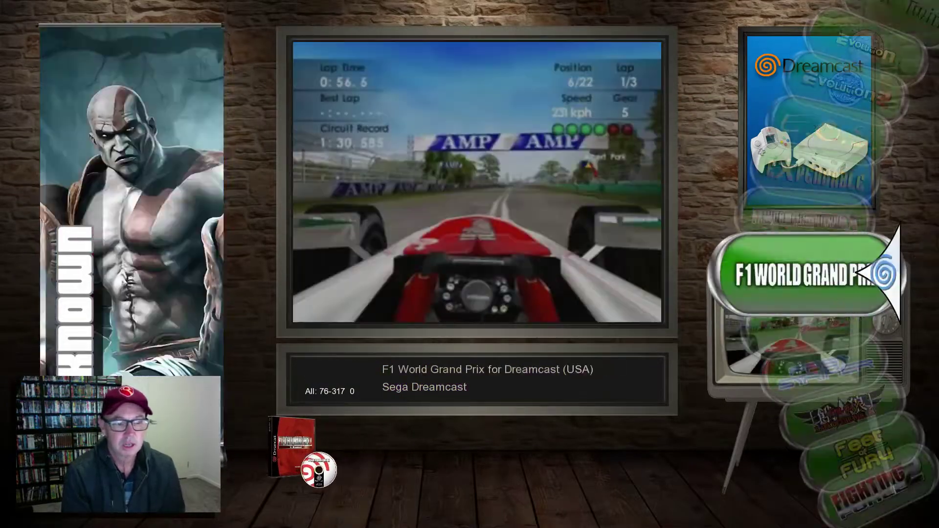
key(Down)
key(Down)
key(Down)
key(Down)
key(Down)
key(Down)
key(Down)
key(Down)
key(Down)
key(Down)
key(Down)
key(Down)
key(Down)
key(Down)
key(Down)
key(Down)
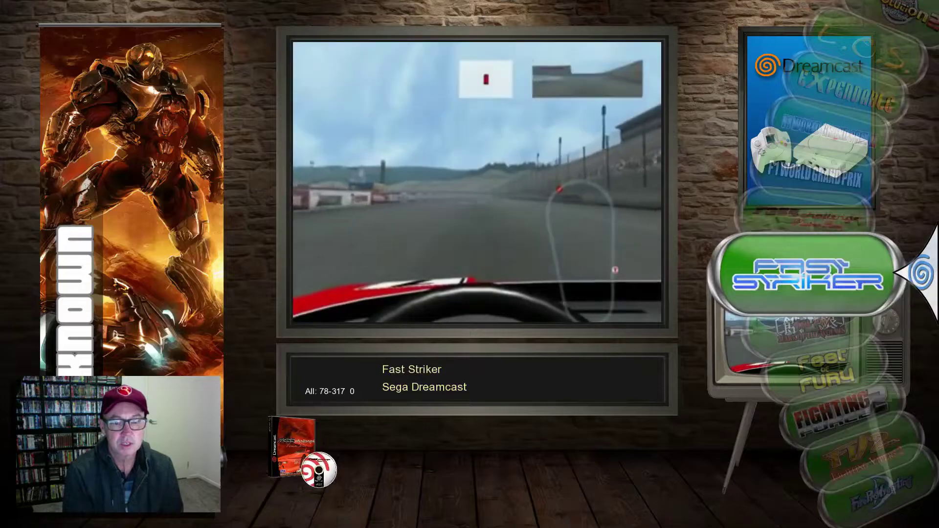
key(Down)
key(Down)
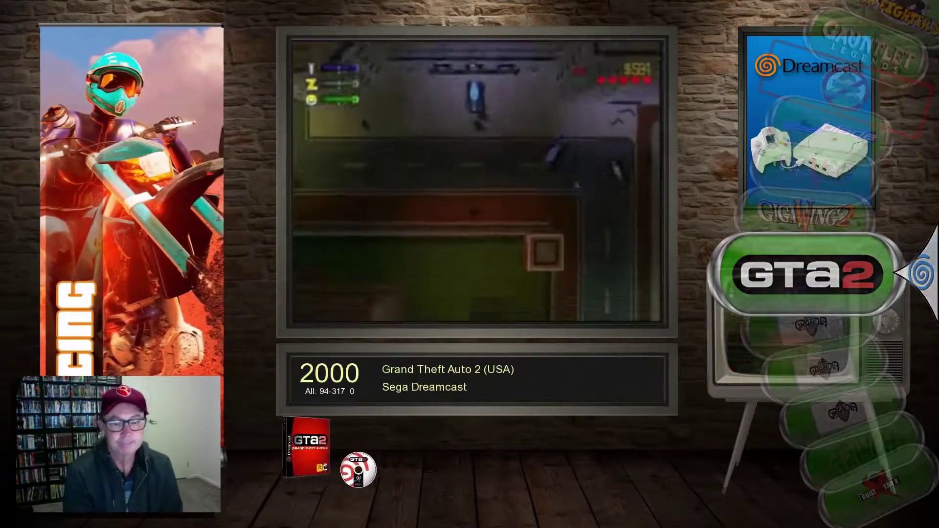
key(Down)
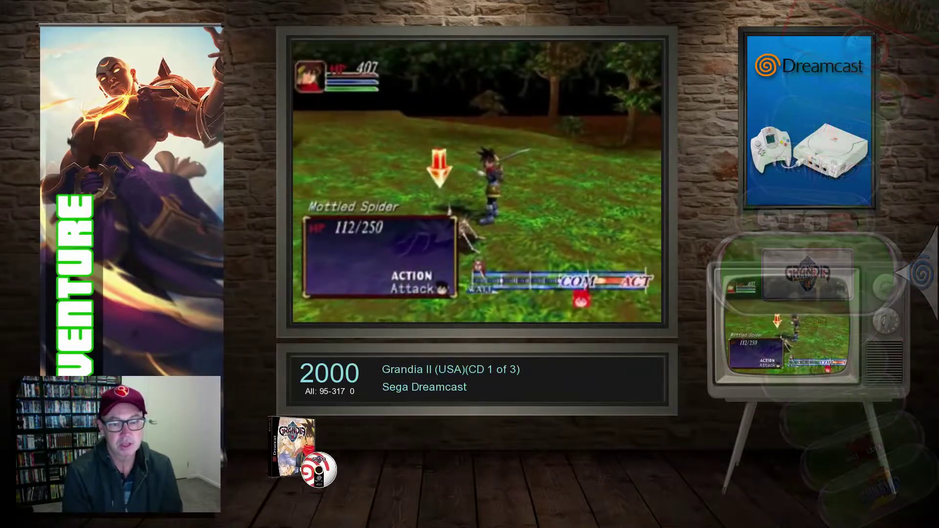
key(Down)
key(Down)
key(Down)
key(Down)
key(Down)
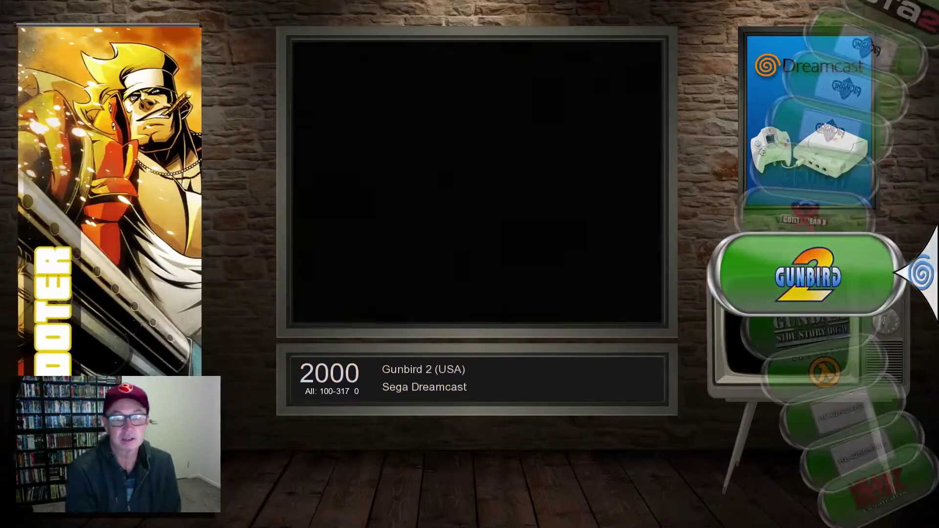
key(Down)
key(Down)
key(Down)
key(Down)
key(Down)
key(Down)
key(Down)
key(Down)
key(Down)
key(Down)
key(Down)
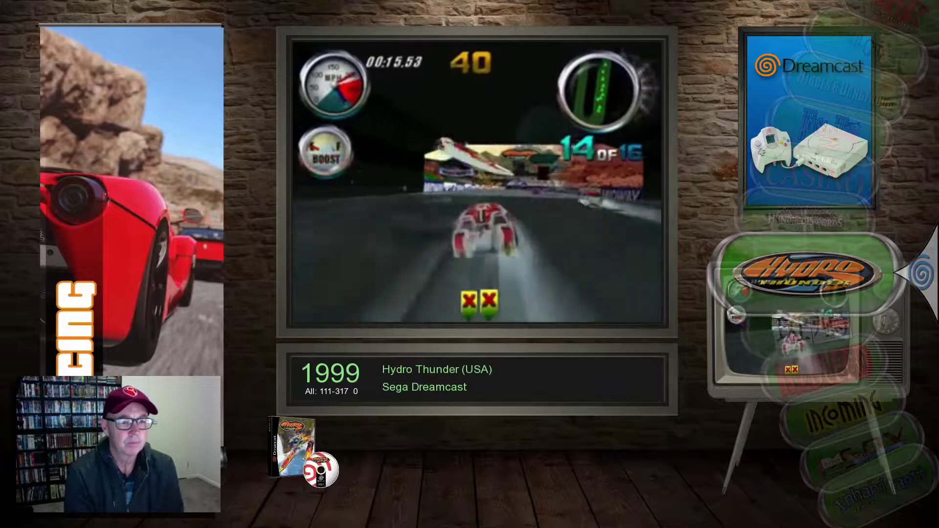
key(Escape)
key(Escape)
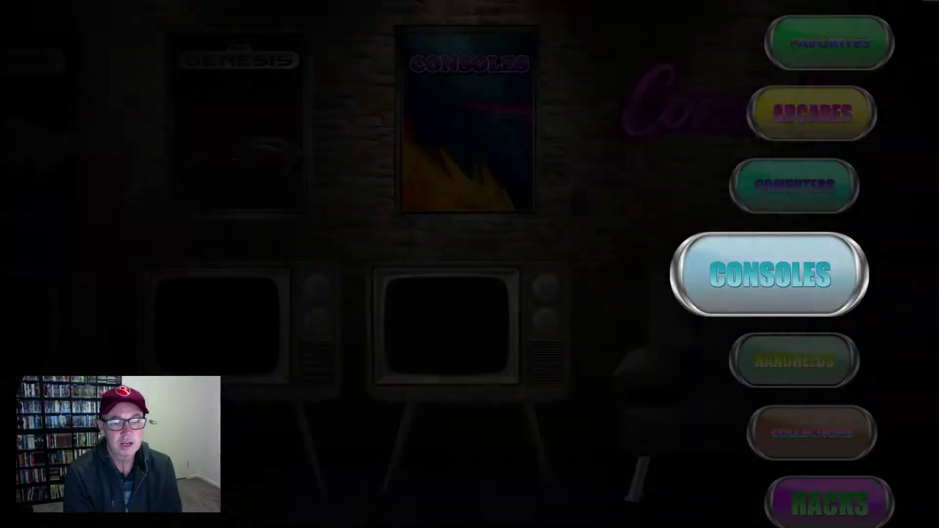
Step: Move the main wheel to Handhelds and open the Atari Lynx game list
key(Down)
key(Return)
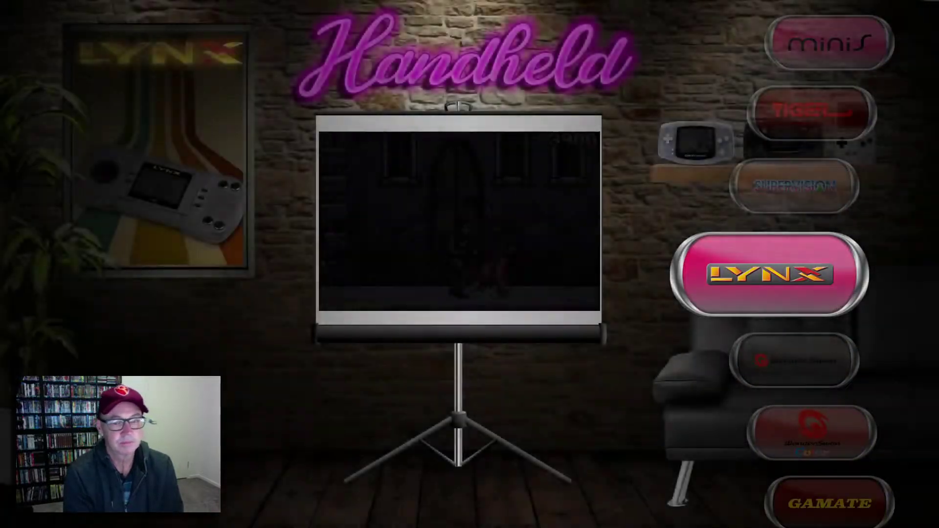
key(Return)
Step: Browse Lynx games past Block Out, Bubble Trouble, California Games and Checkered Flag, then back out
key(Down)
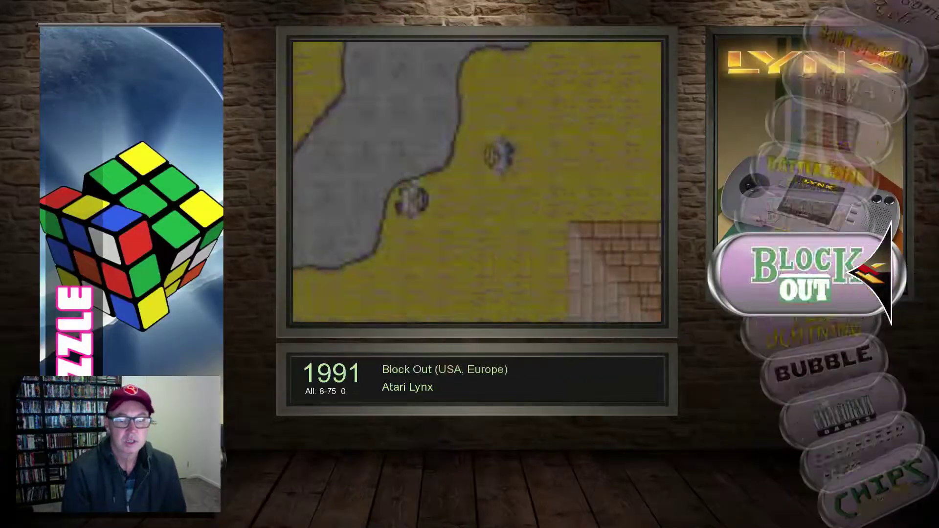
key(Down)
key(Down)
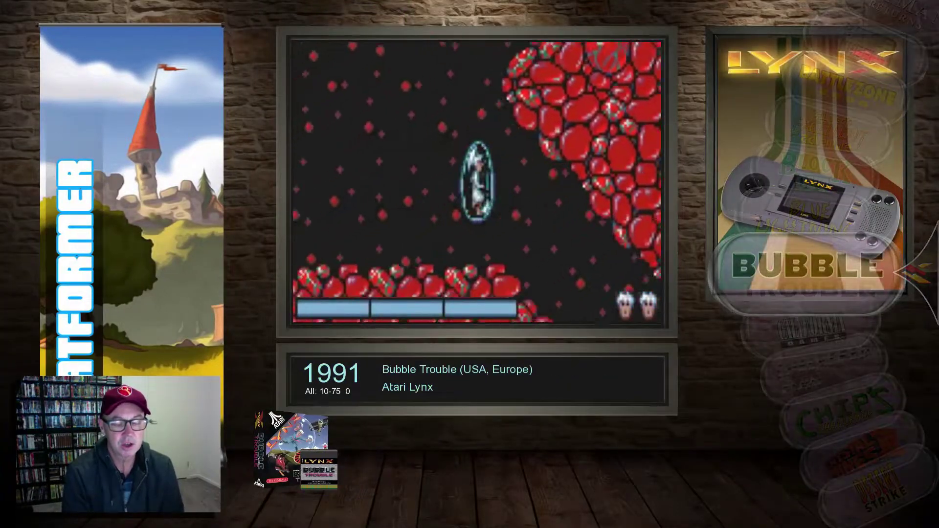
key(Down)
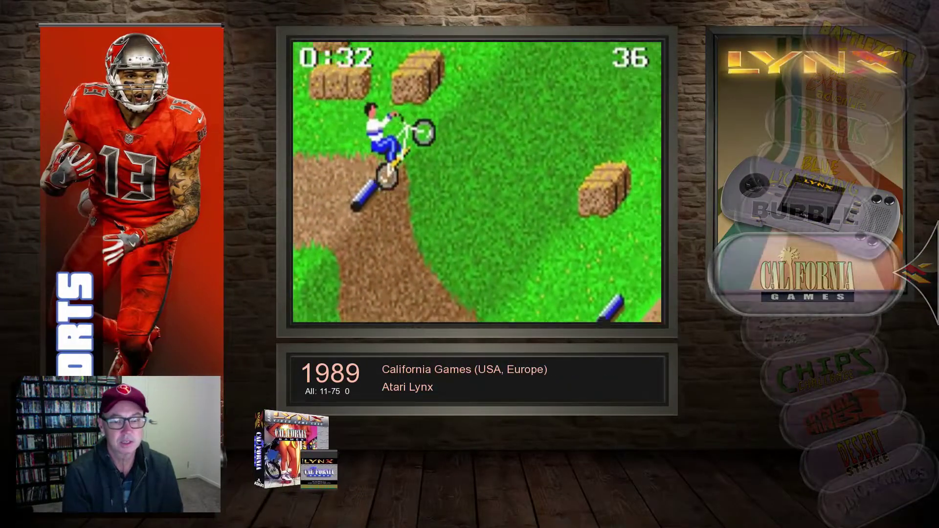
key(Down)
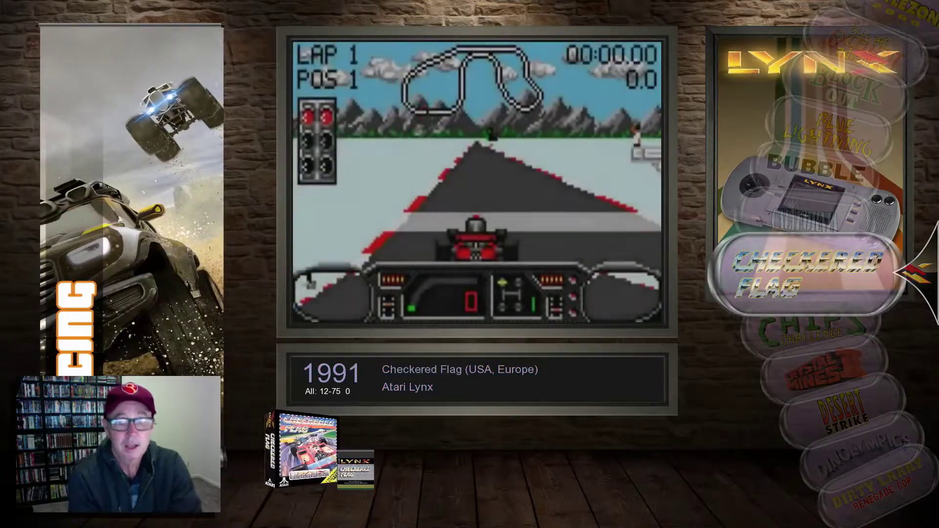
key(Down)
key(Down)
key(Down)
key(Down)
key(Down)
key(Down)
key(Down)
key(Down)
key(Down)
key(Down)
key(Down)
key(Down)
key(Down)
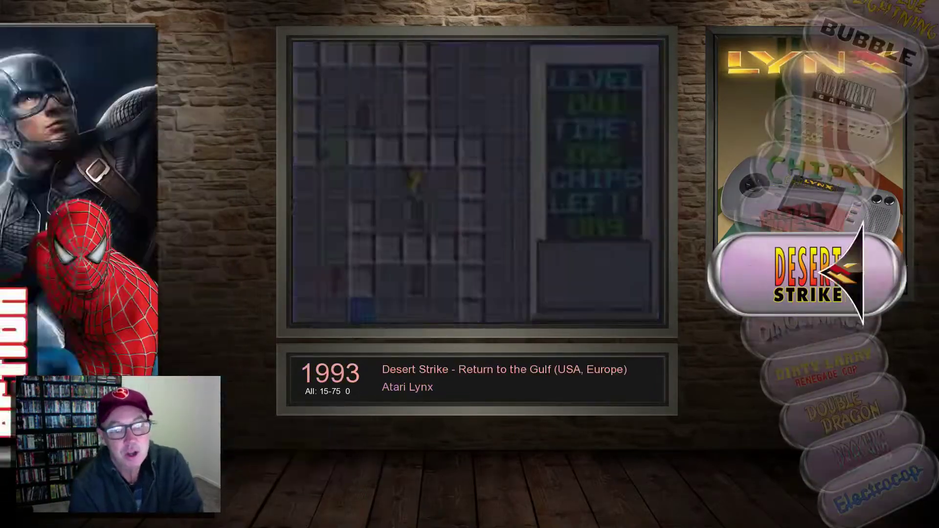
key(Down)
key(Down)
key(Down)
key(Down)
key(Down)
key(Down)
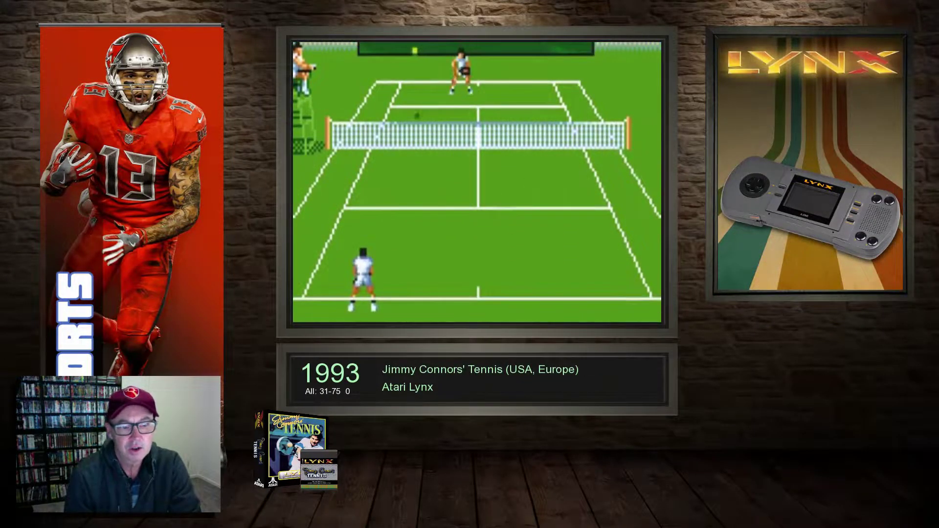
key(Escape)
key(Escape)
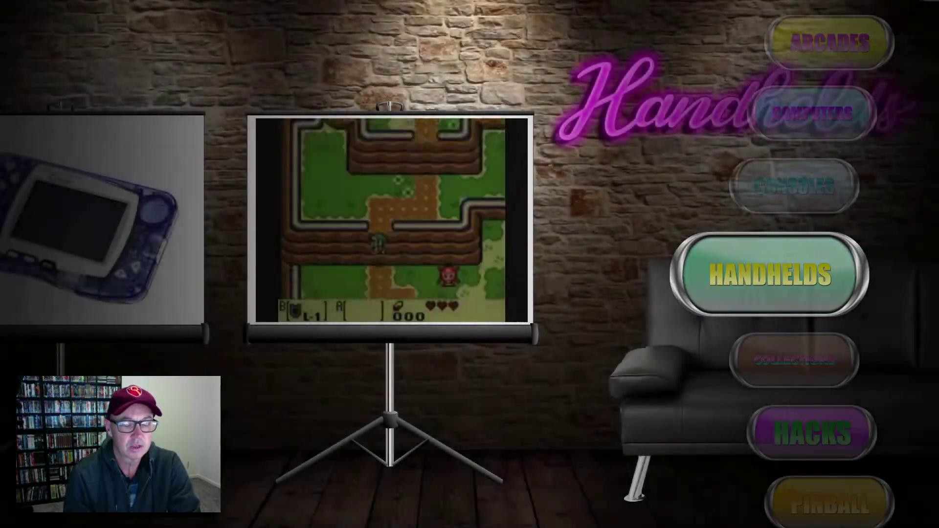
Step: Open Collections and step through Double Dragon, Fatal Fury and Frogger to Galaga and Galaxian
key(Down)
key(Return)
key(Down)
key(Down)
key(Down)
key(Down)
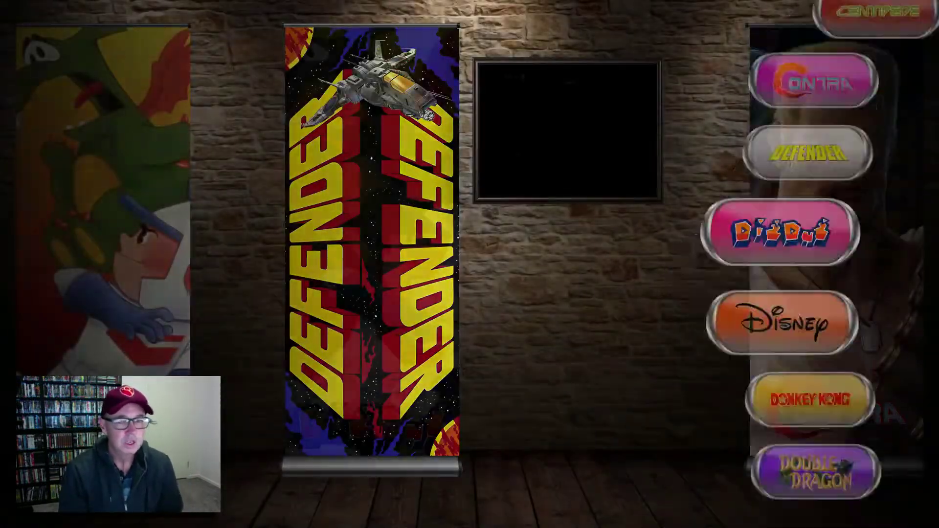
key(Down)
key(Down)
key(Down)
key(Down)
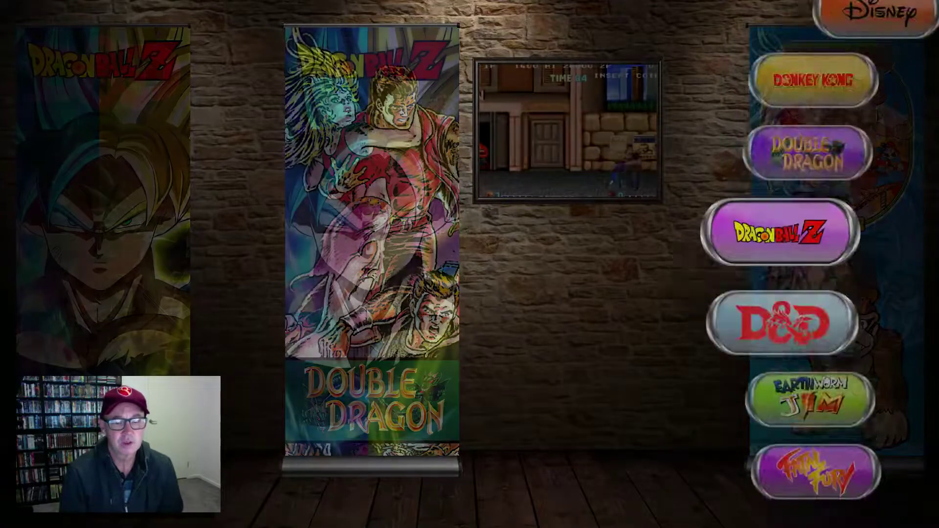
key(Down)
key(Down)
key(Down)
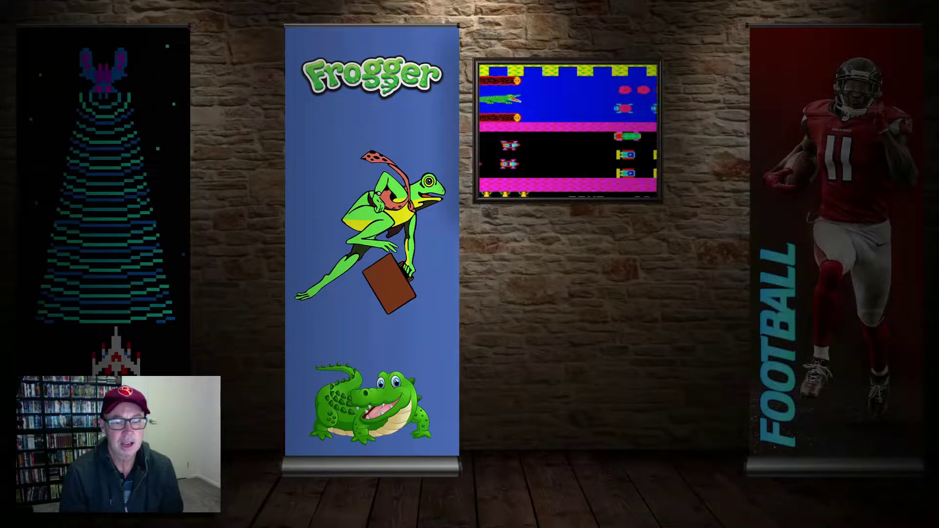
key(Down)
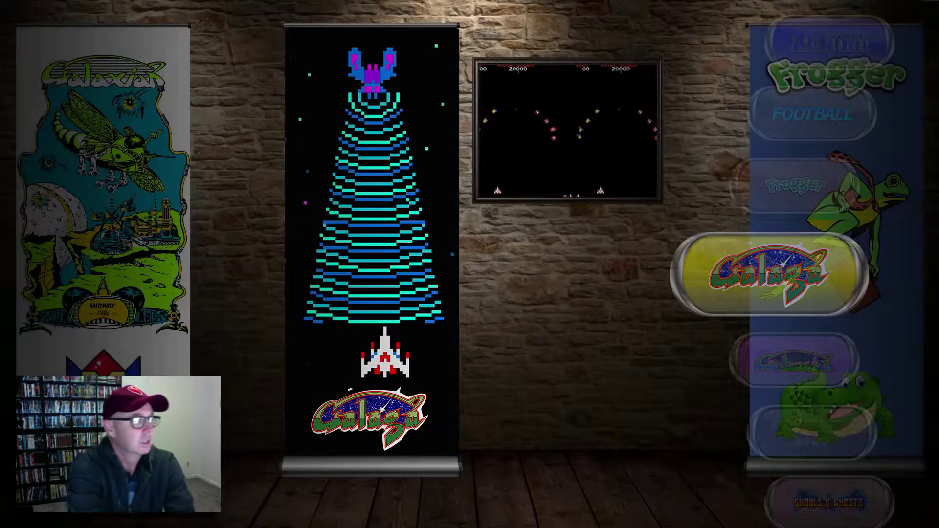
key(Down)
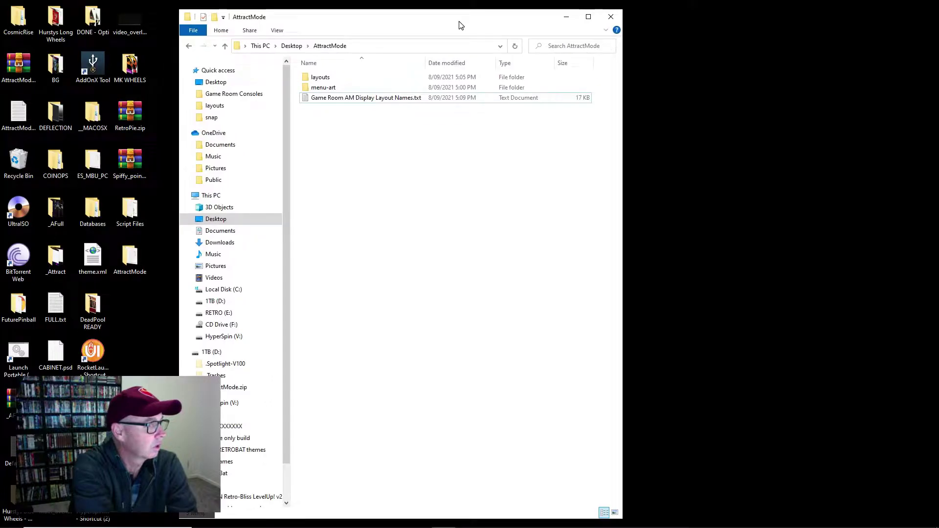
Step: Shift the Explorer window left and select Game Room AM Display Layout Names.txt in AttractMode
drag(341, 15, 310, 19)
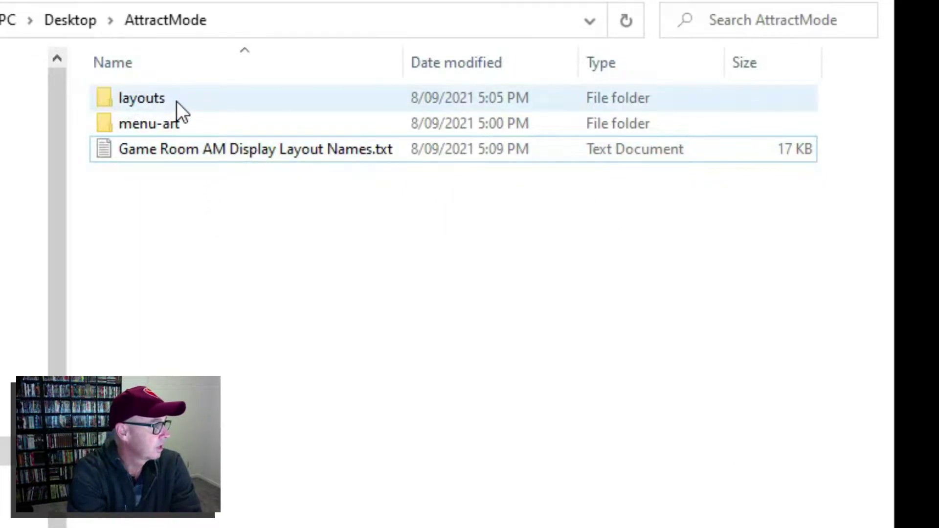
mouse_move(172, 99)
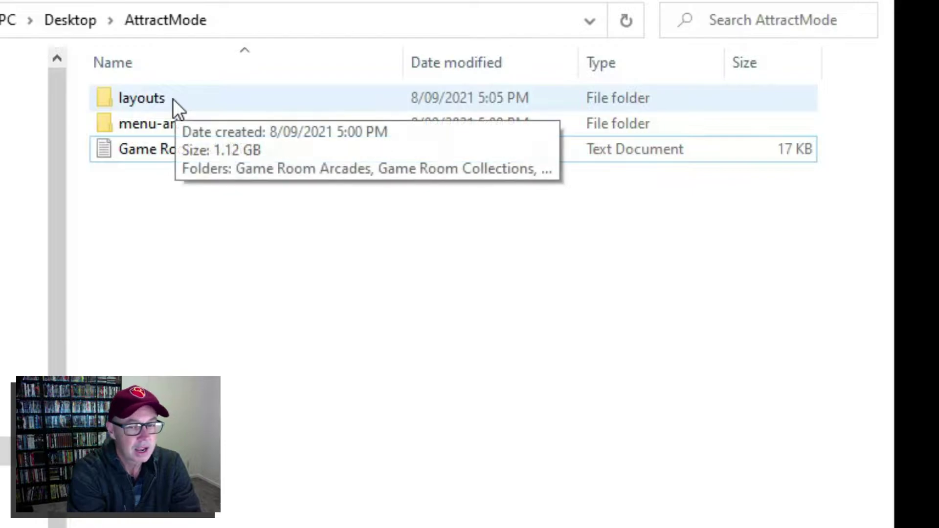
click(181, 123)
click(256, 154)
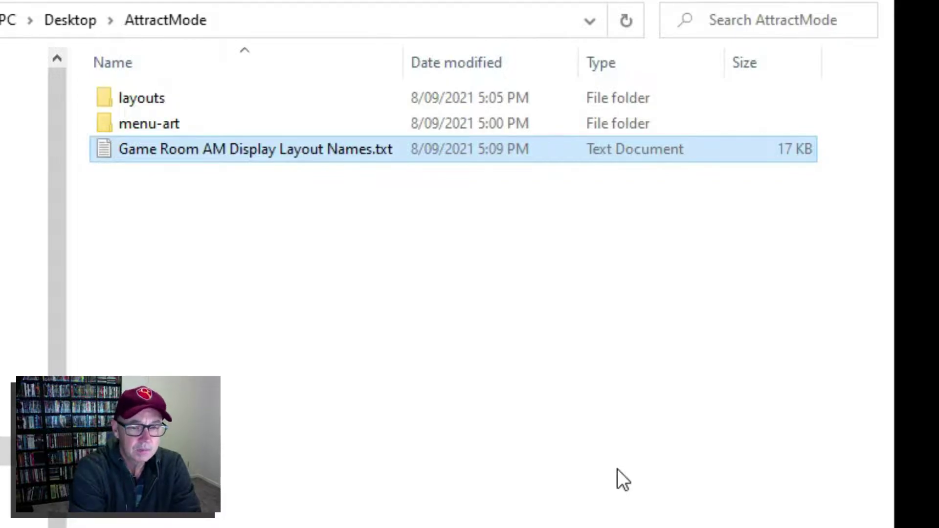
Step: Open the layout names file in Notepad++, scroll to the bottom and back, and select 'Capcom Play System III'
right_click(173, 149)
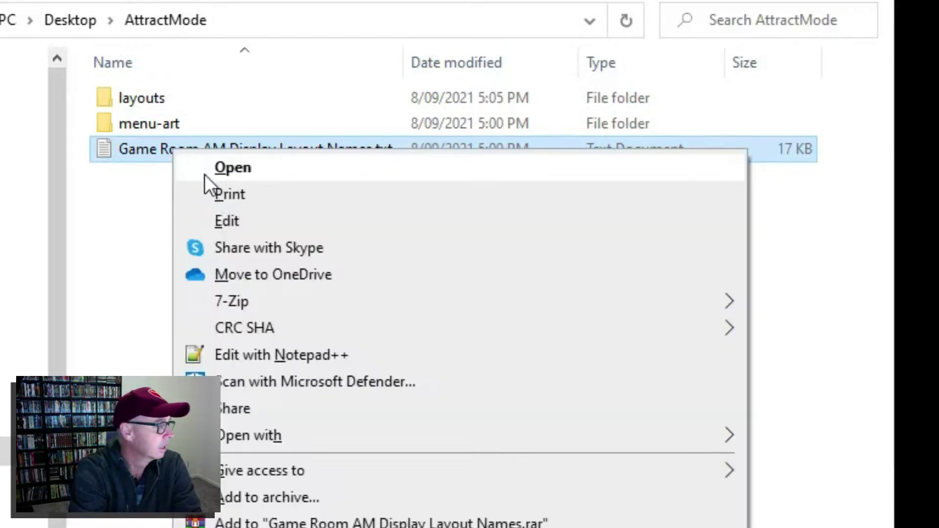
click(337, 356)
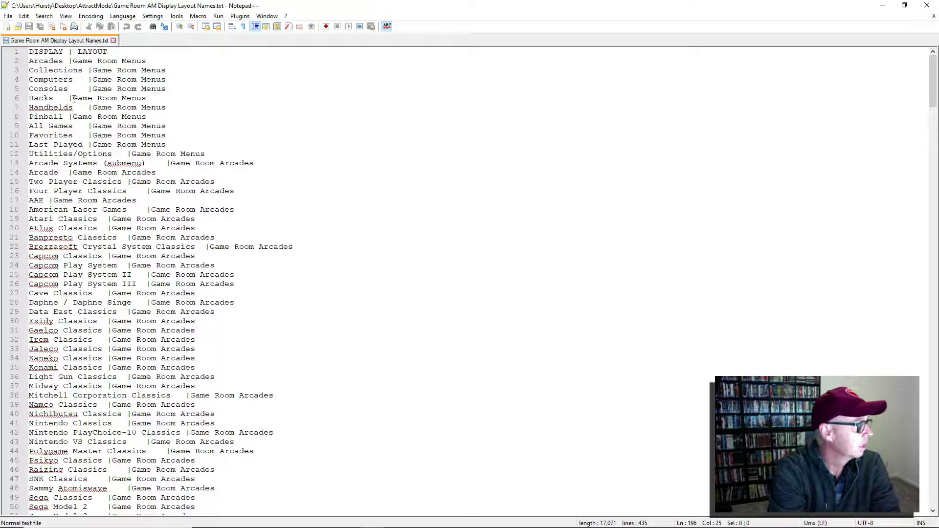
drag(933, 78, 928, 510)
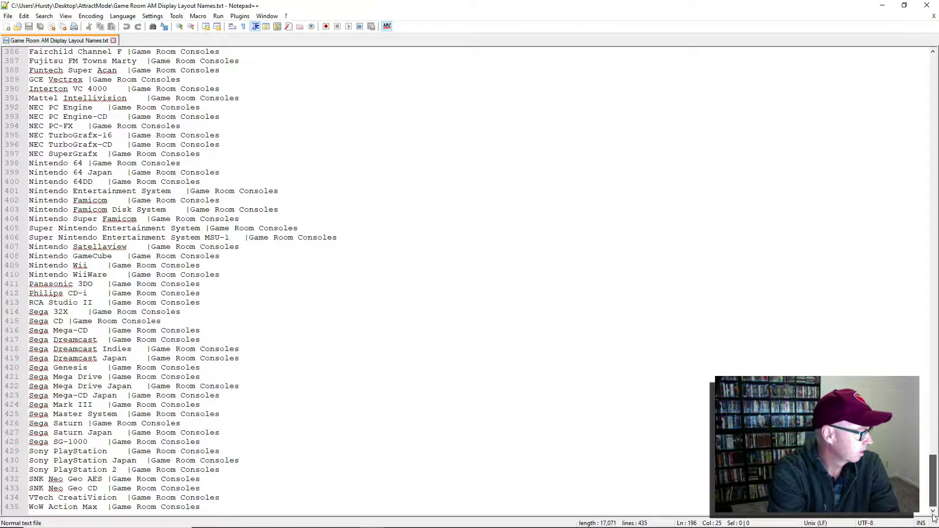
drag(928, 482, 919, 79)
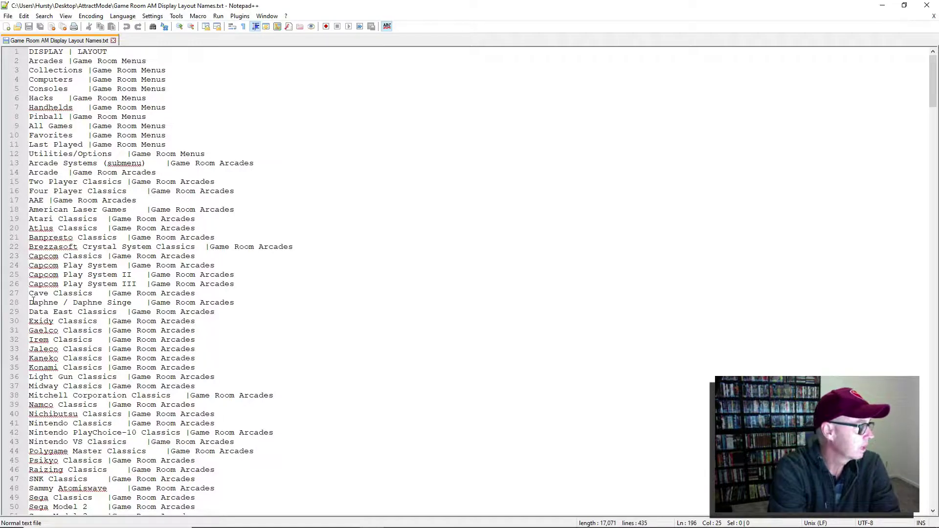
drag(29, 285, 144, 284)
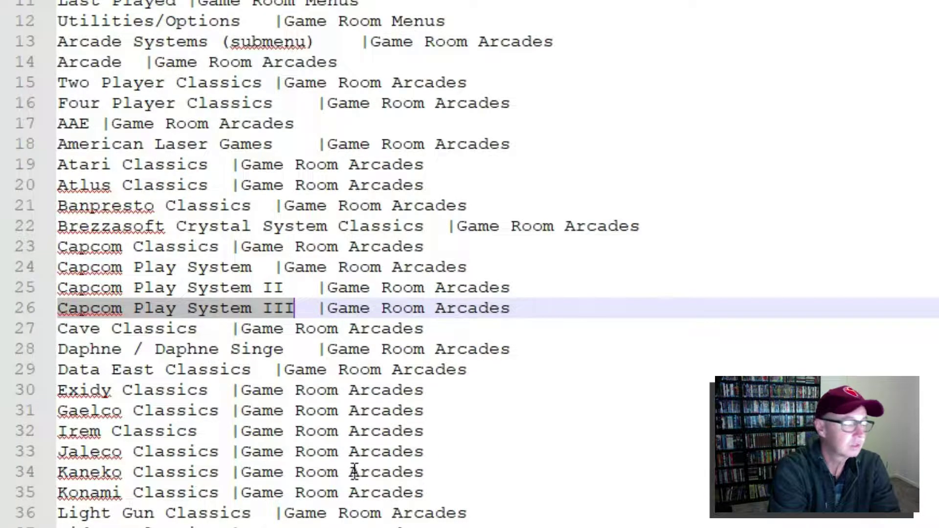
Step: Clear the selection and select the layout name 'Game Room Arcades' on line 26
click(318, 309)
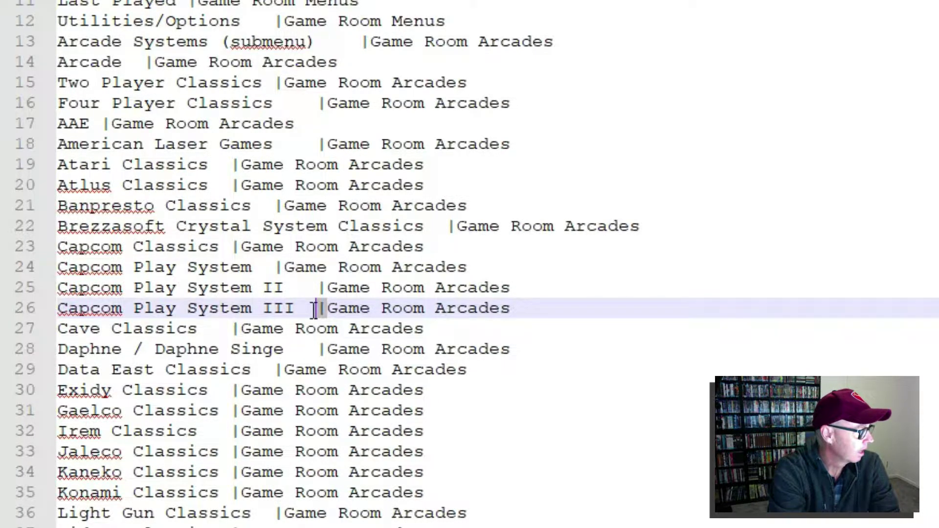
click(380, 328)
drag(326, 308, 526, 312)
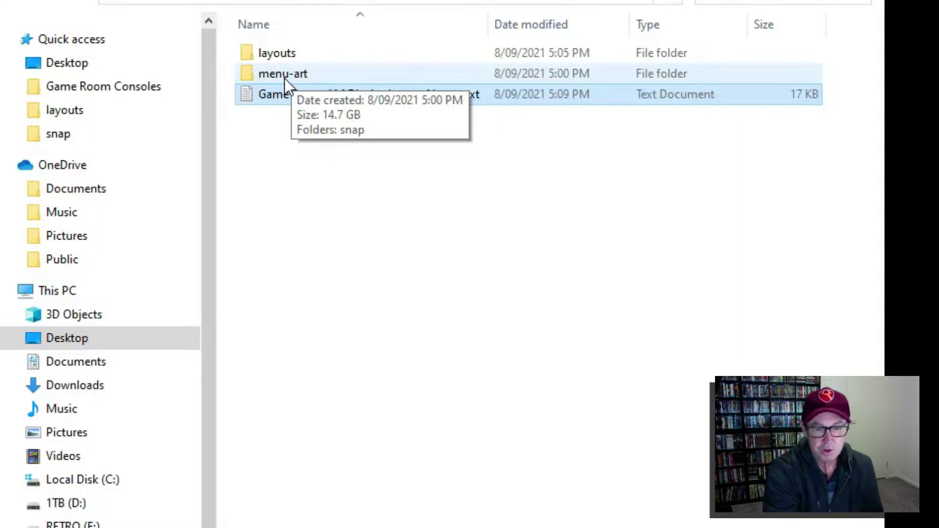
Step: Open the desktop menu-art folder, then browse to AttractMode > menu-art on RETRO (E:)
double_click(284, 75)
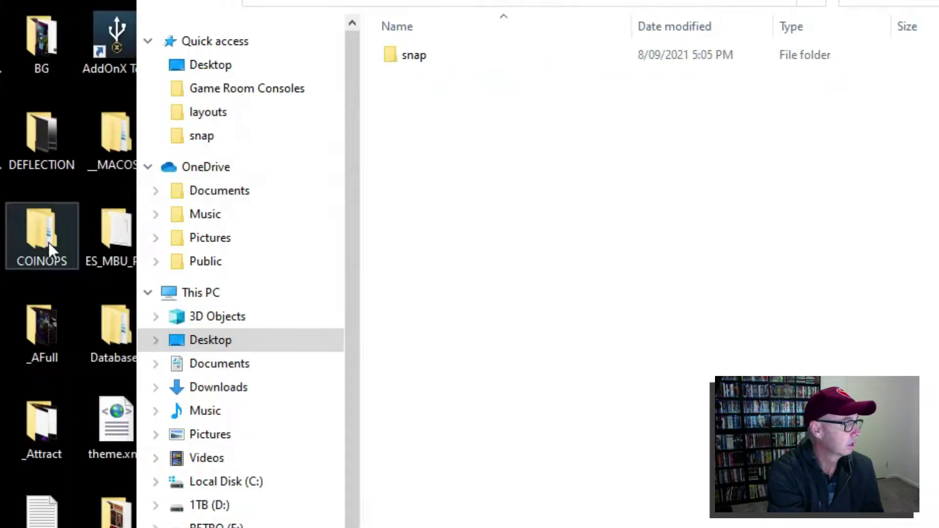
double_click(51, 227)
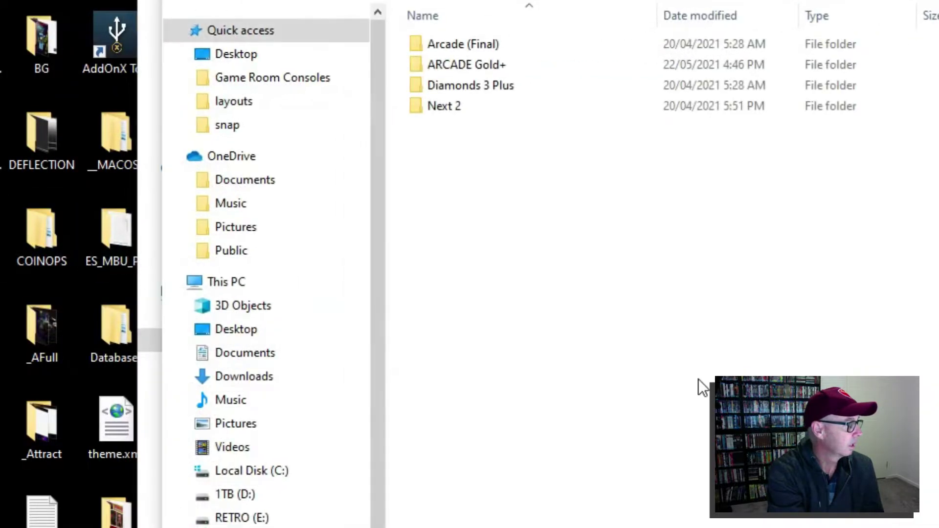
click(259, 518)
double_click(459, 66)
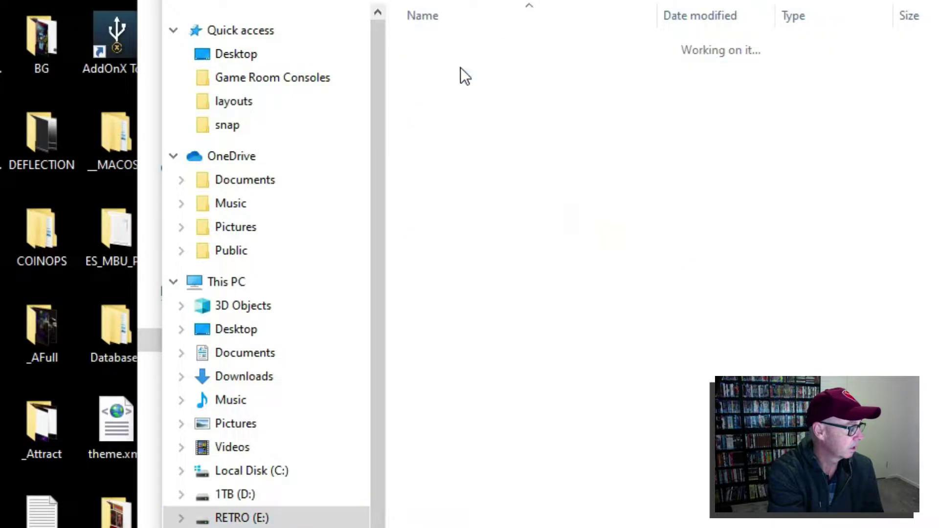
double_click(454, 168)
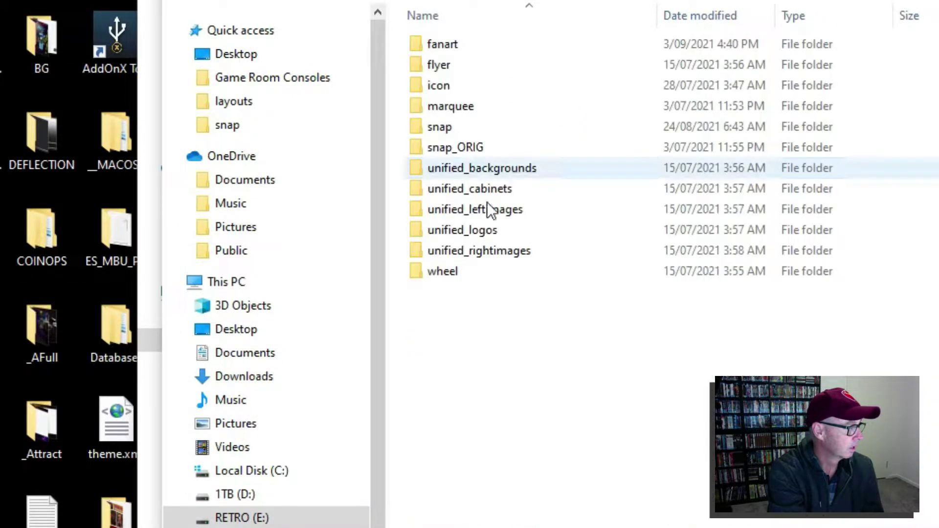
Step: Pick out the snap and snap_ORIG folders, then return to the desktop menu-art folder
key(s)
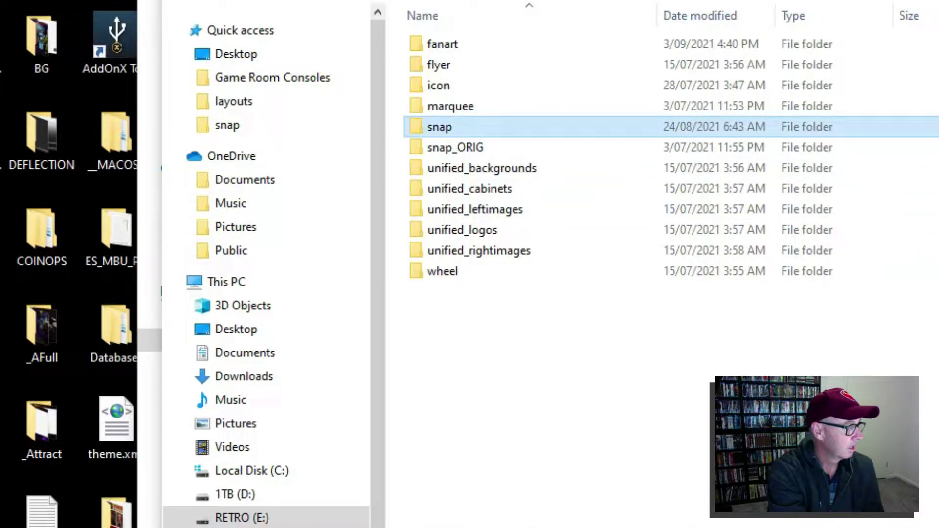
key(s)
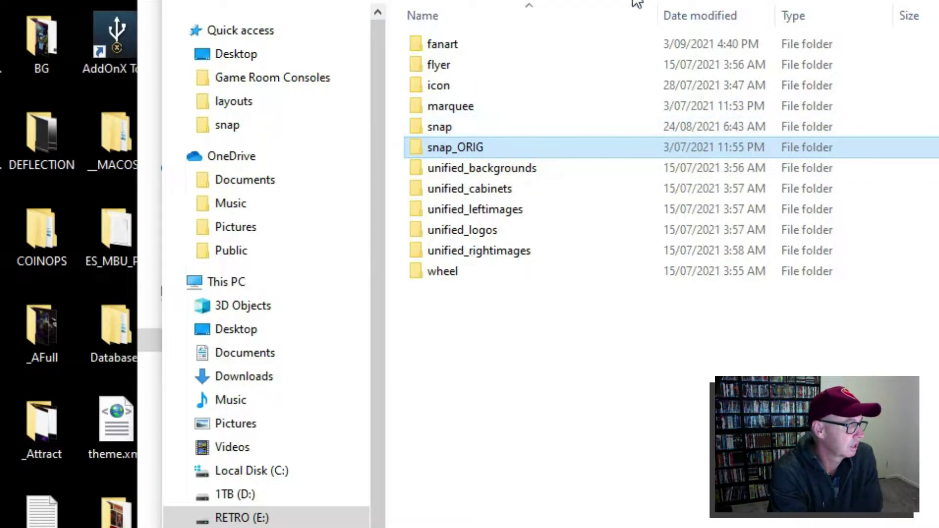
click(236, 329)
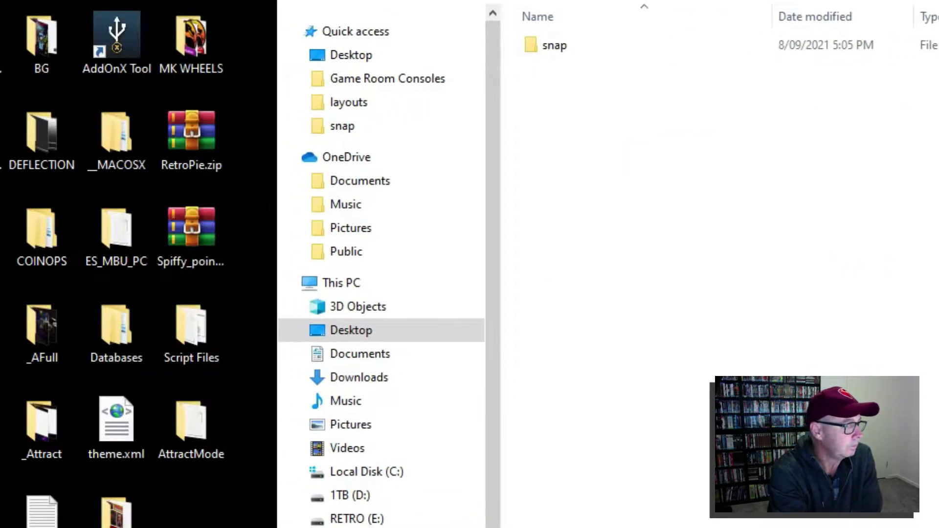
Step: Play Handhelds.mp4 from the 445-item snap folder of menu videos
double_click(498, 58)
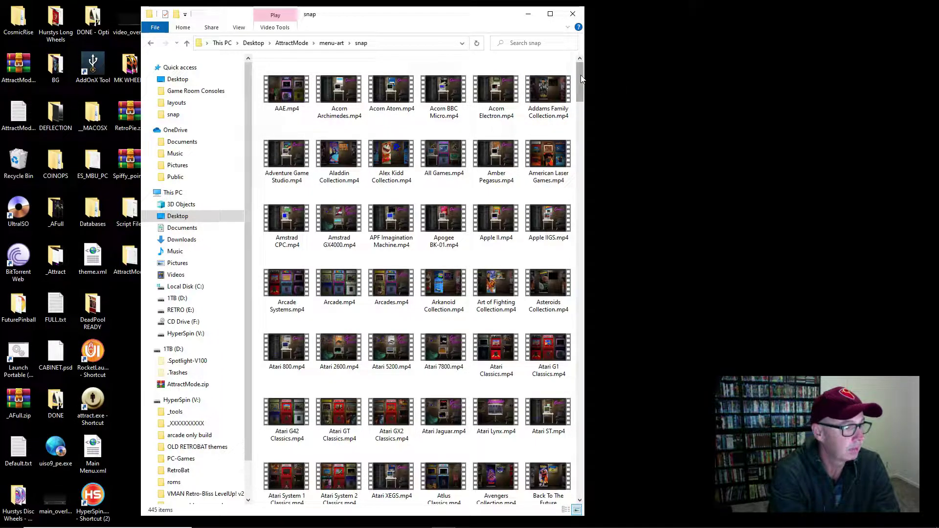
drag(582, 78, 591, 183)
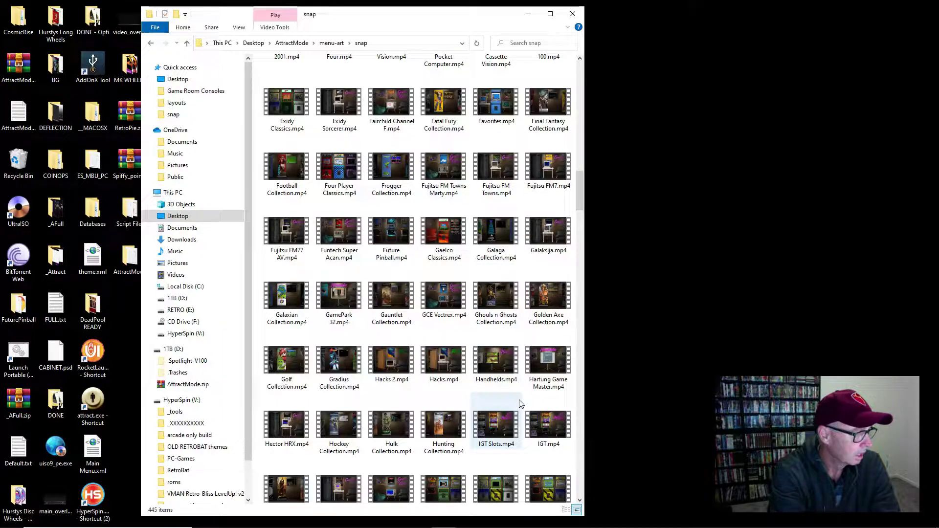
click(496, 364)
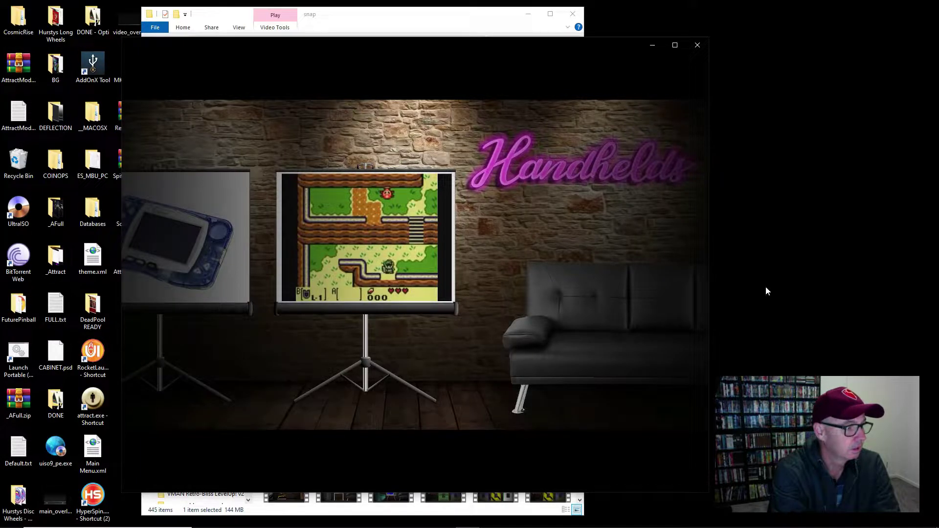
Step: Close the Handhelds video and return via menu-art to the AttractMode folder
click(698, 45)
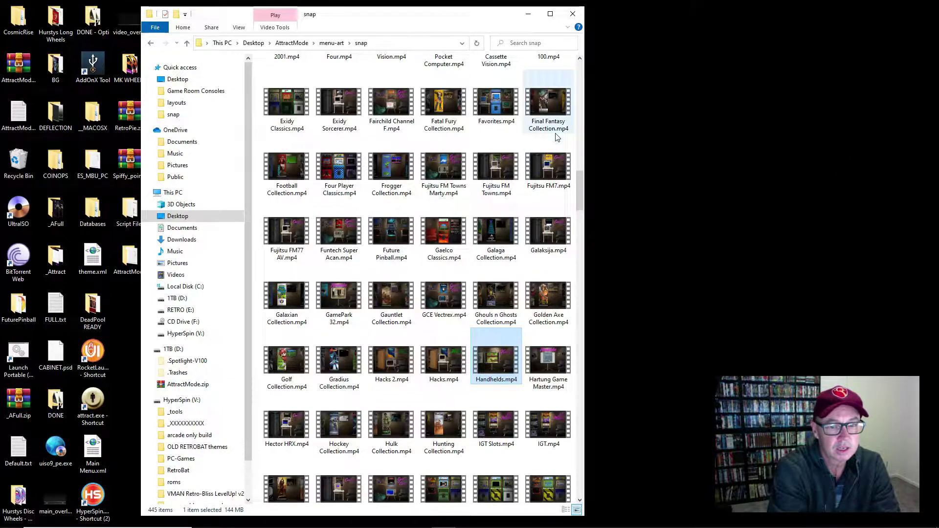
click(332, 43)
click(292, 43)
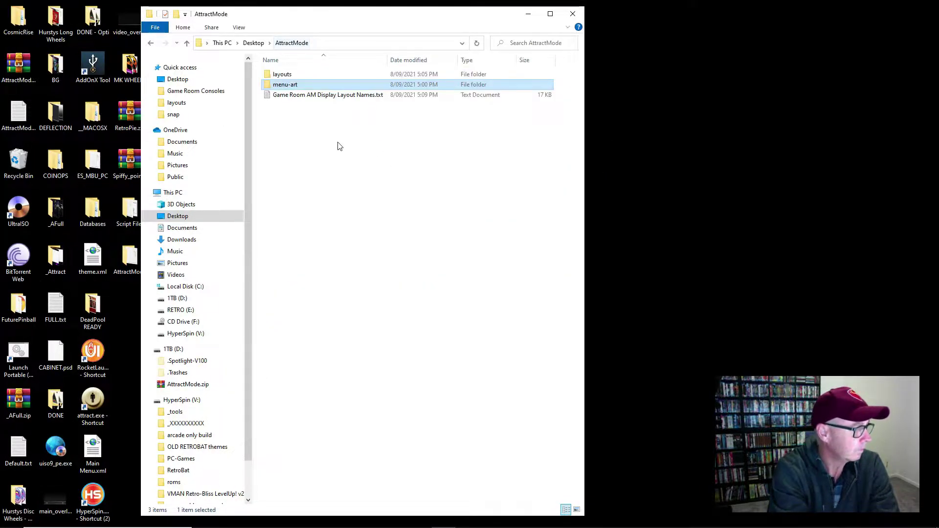